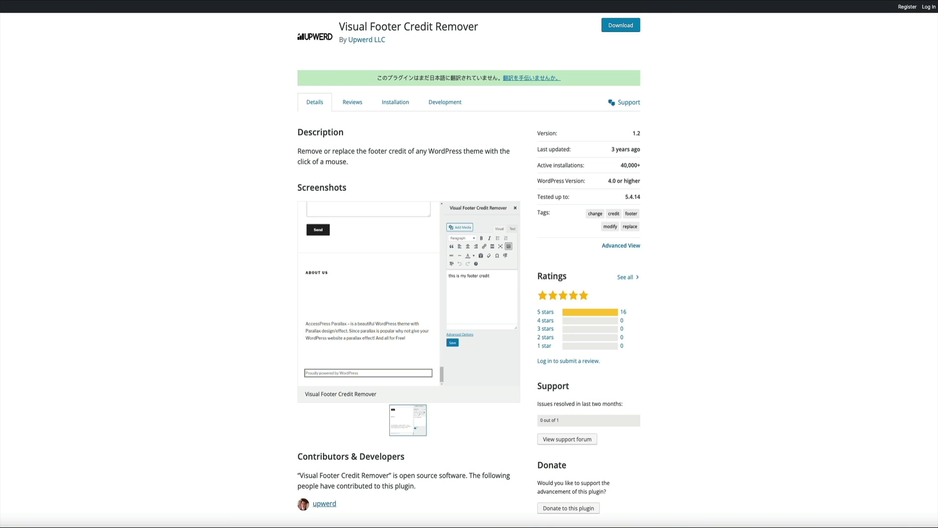
Start a .copyright { rule in Additional CSS and begin typing its display property.
{"action": "type", "text": ".copyright"}
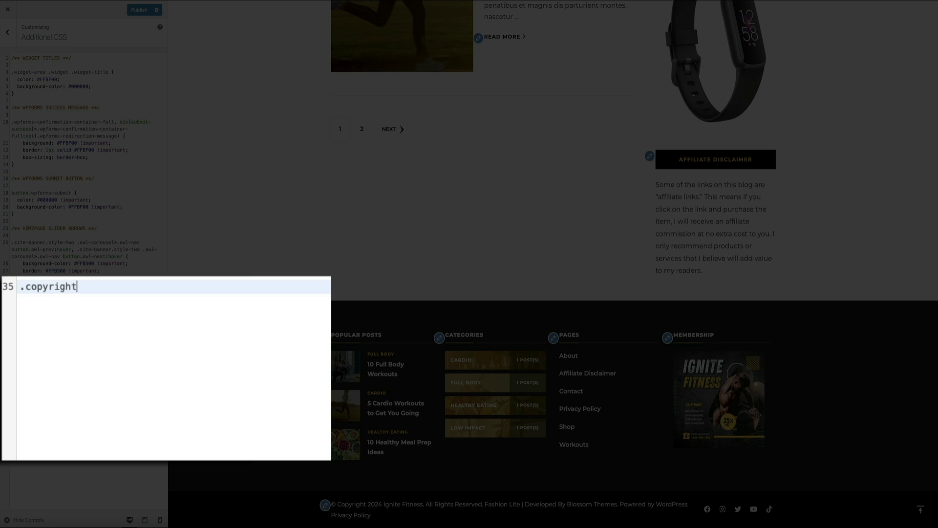
{"action": "type", "text": " {"}
{"action": "key", "text": "Return"}
{"action": "type", "text": "disp"}
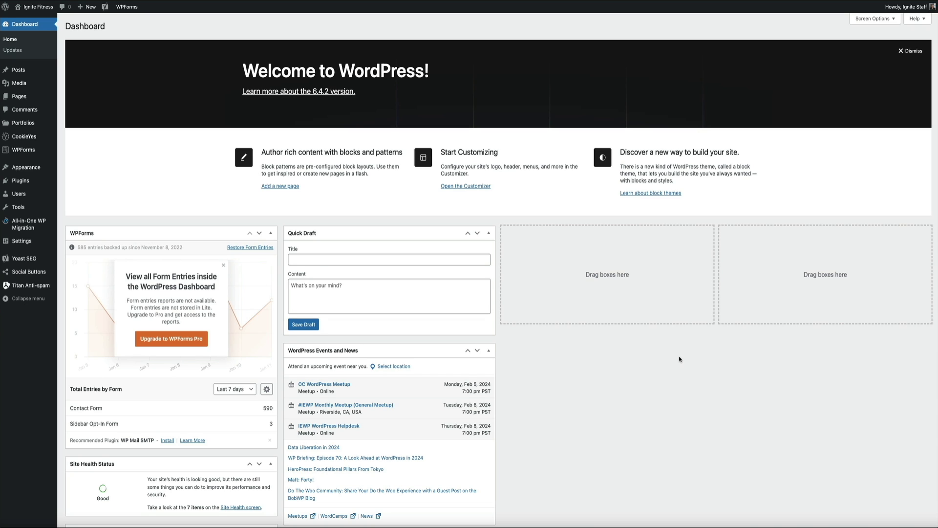
Search Add New Plugin for 'visual credit' to find the active Visual Footer Credit Remover.
{"action": "mouse_move", "coordinate": [41, 183]}
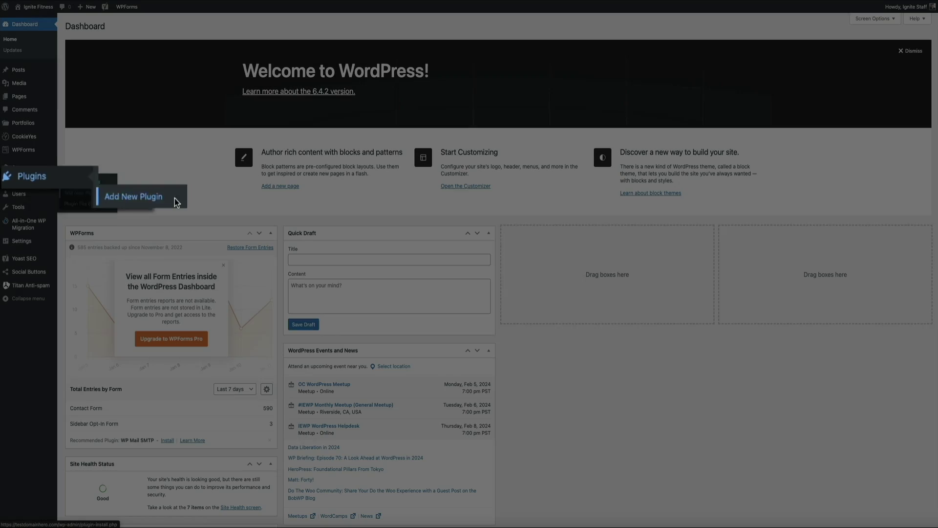
{"action": "left_click", "coordinate": [107, 195]}
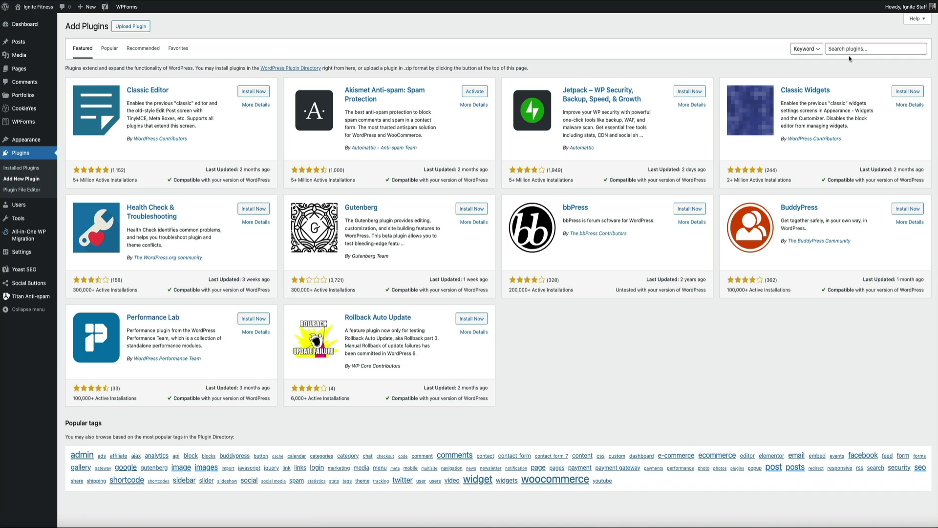
{"action": "left_click", "coordinate": [832, 48]}
{"action": "type", "text": "vis"}
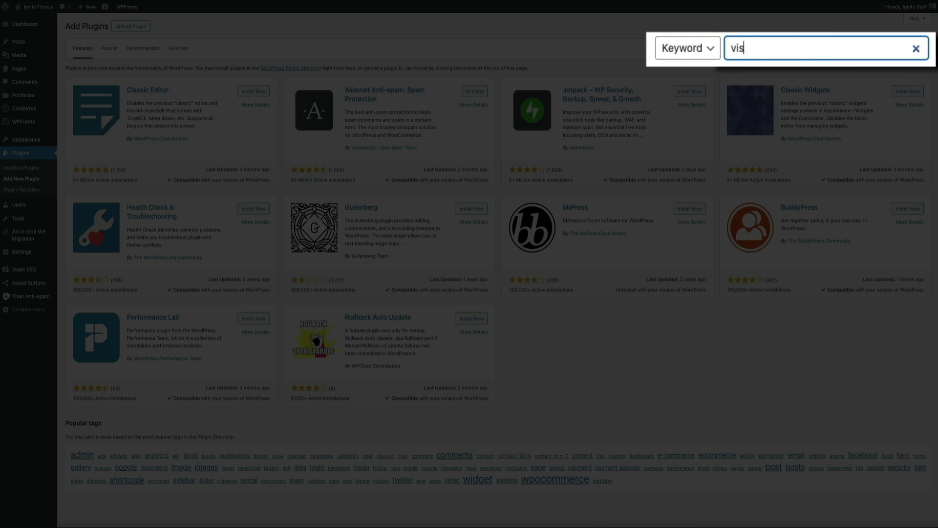
{"action": "type", "text": "ual credit"}
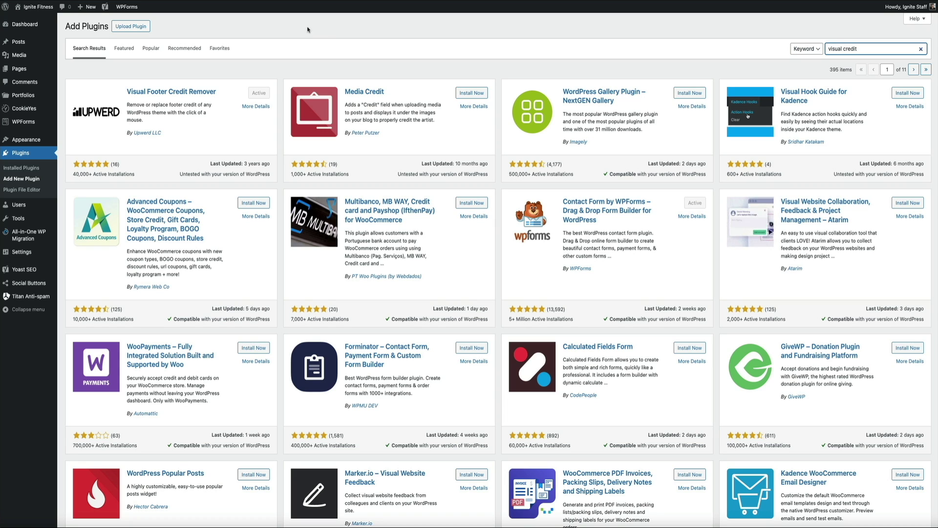
Visit the live Ignite Fitness site and select the copyright credit text in its footer.
{"action": "mouse_move", "coordinate": [49, 9]}
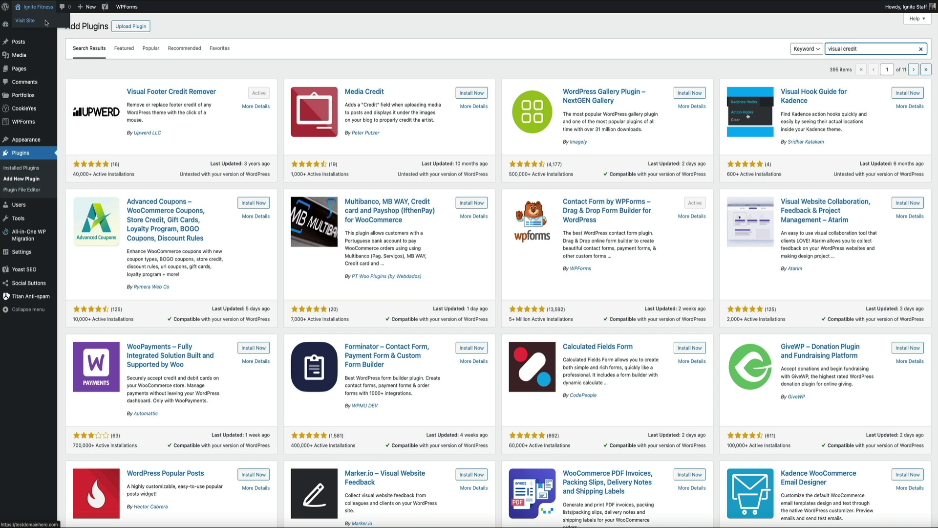
{"action": "left_click", "coordinate": [46, 23]}
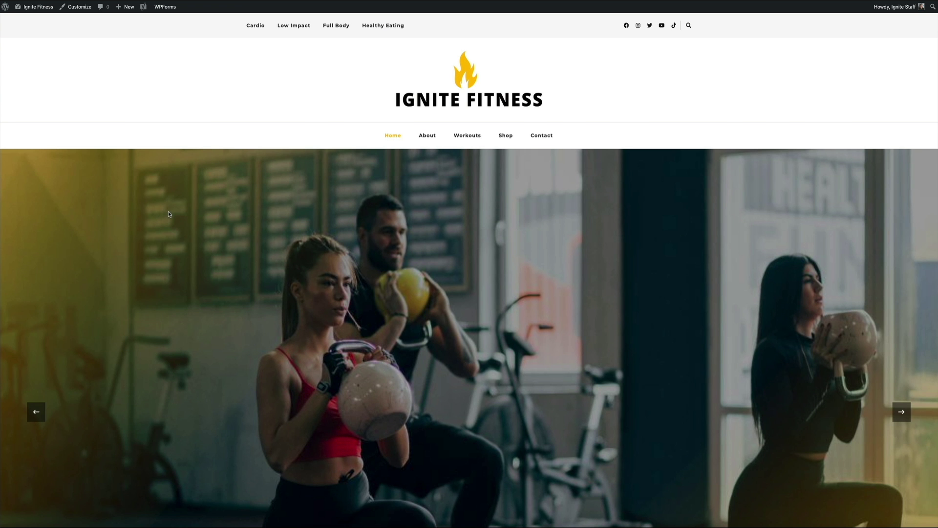
{"action": "scroll", "coordinate": [169, 211], "scroll_direction": "down", "scroll_amount": 5}
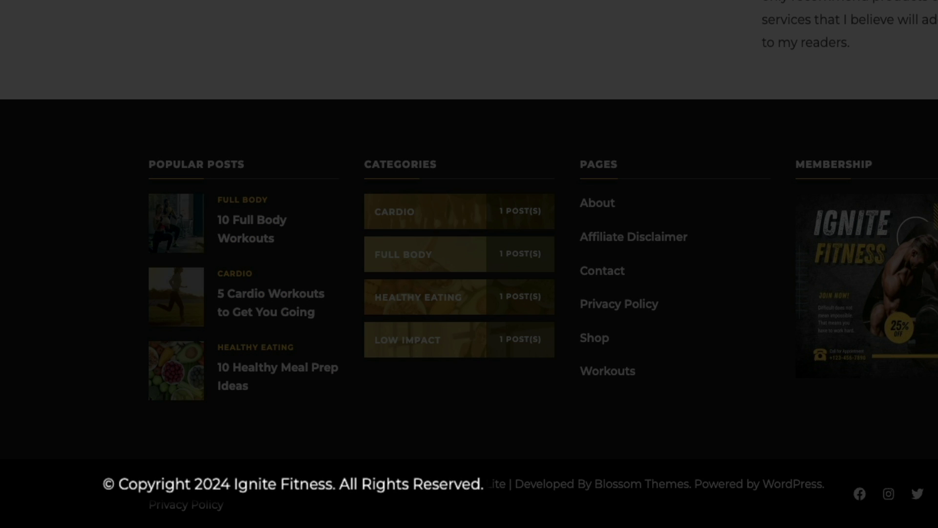
{"action": "left_click_drag", "start_coordinate": [435, 484], "coordinate": [119, 483]}
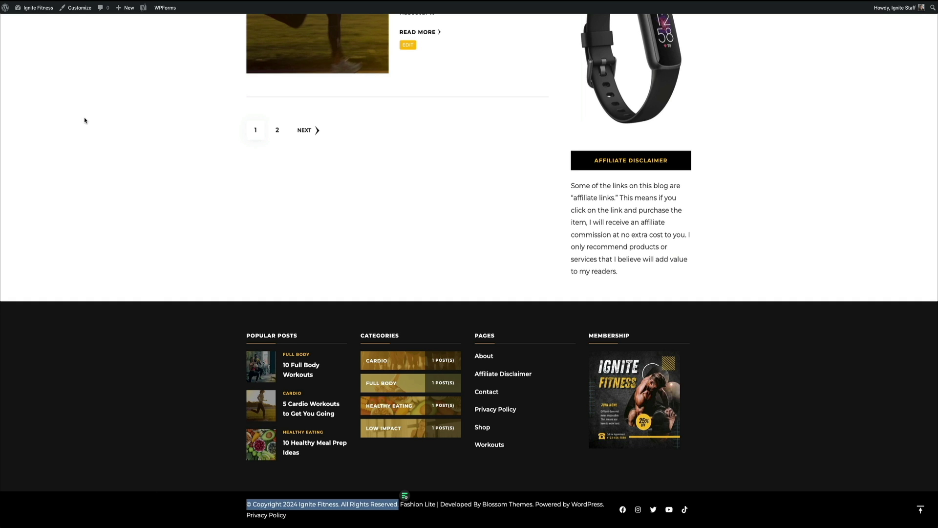
Return to the Dashboard and launch Tools > Visual Footer Credit Remover.
{"action": "mouse_move", "coordinate": [51, 8]}
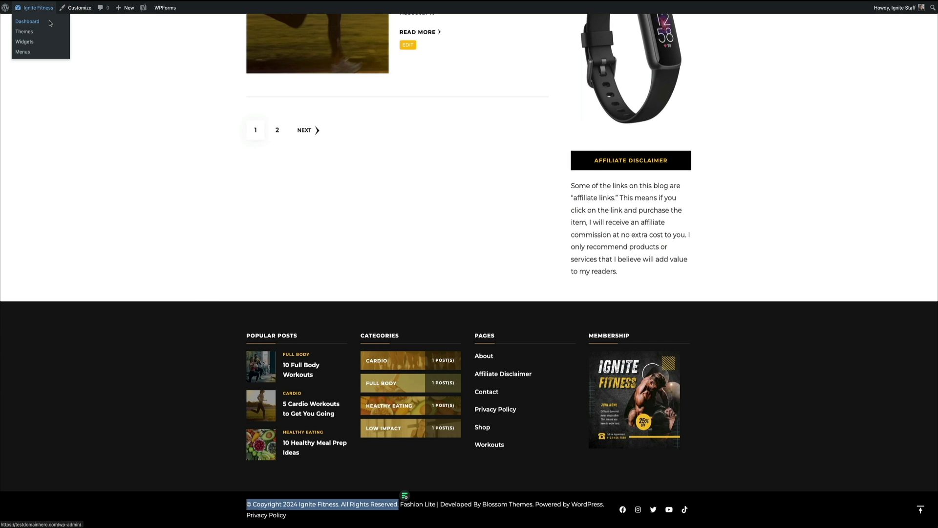
{"action": "left_click", "coordinate": [49, 22]}
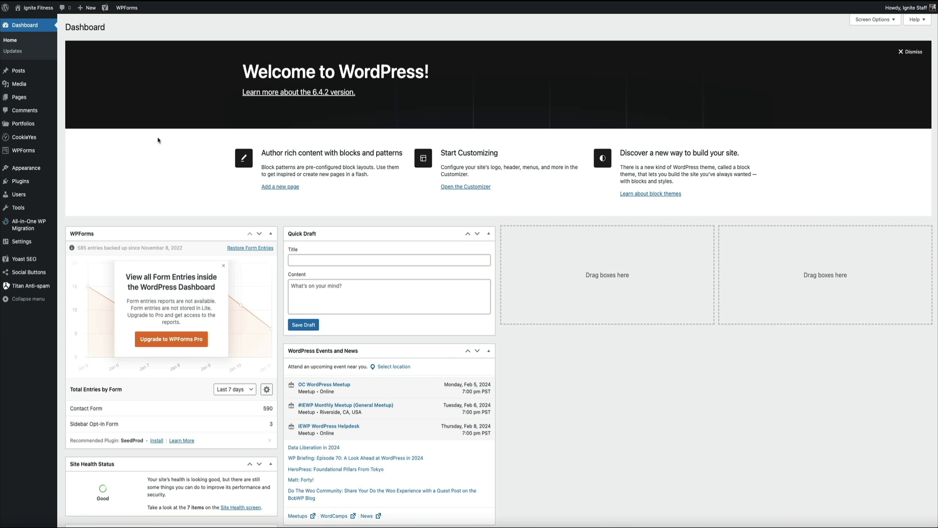
{"action": "mouse_move", "coordinate": [20, 208]}
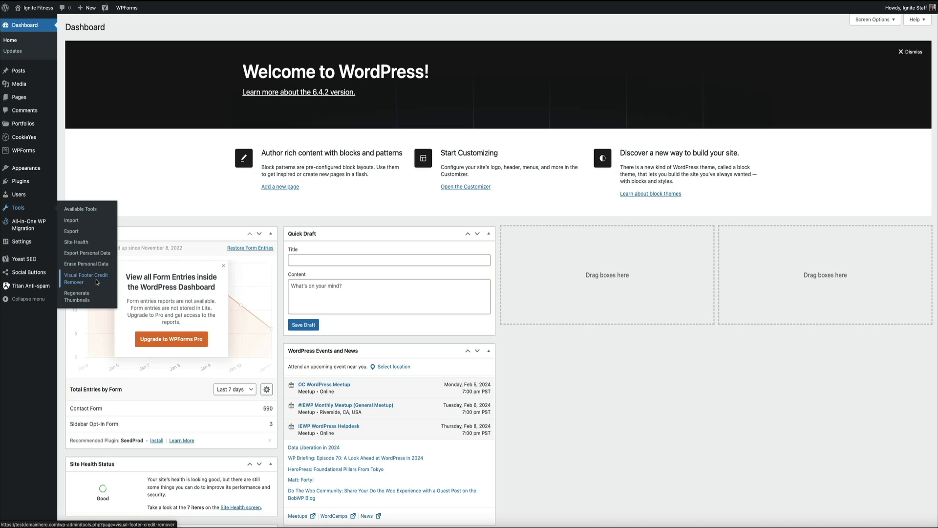
{"action": "left_click", "coordinate": [96, 280]}
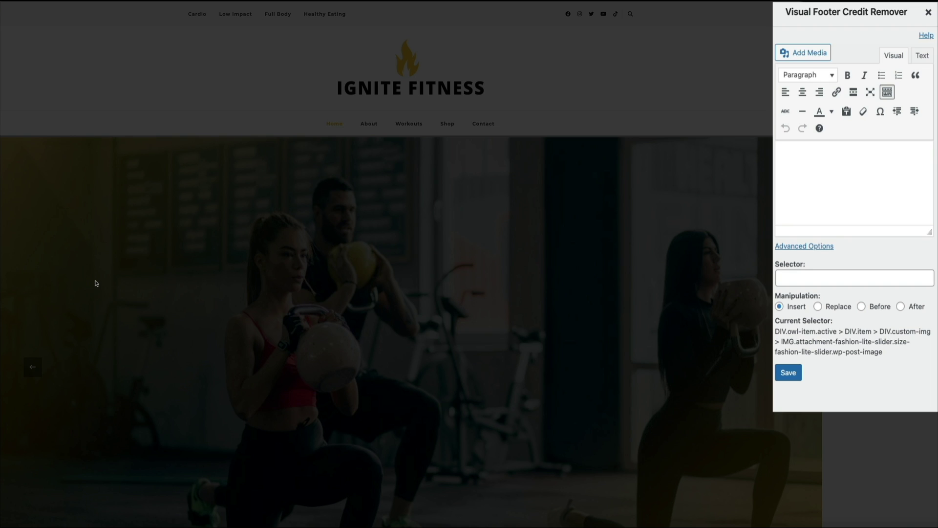
Scroll the editor preview down to the footer's DIV.copyright credit line.
{"action": "scroll", "coordinate": [96, 283], "scroll_direction": "down", "scroll_amount": 10}
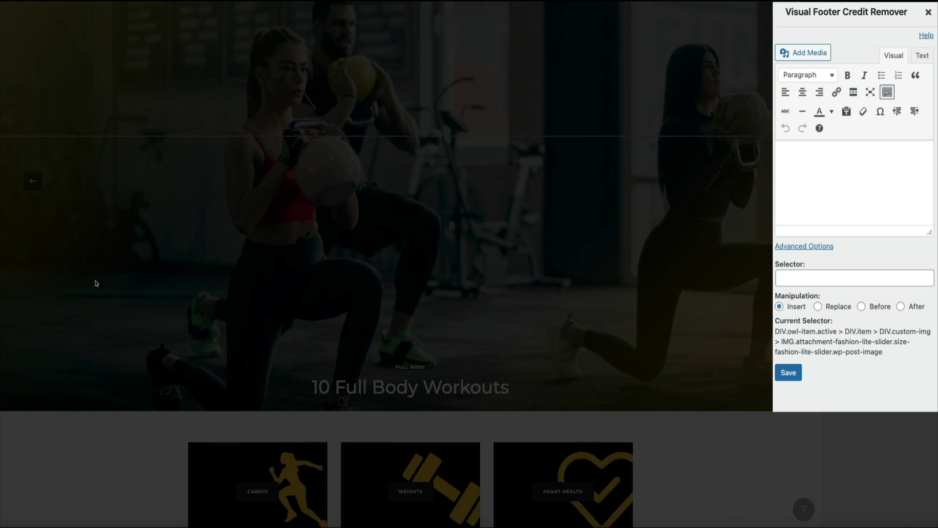
{"action": "scroll", "coordinate": [96, 283], "scroll_direction": "down", "scroll_amount": 15}
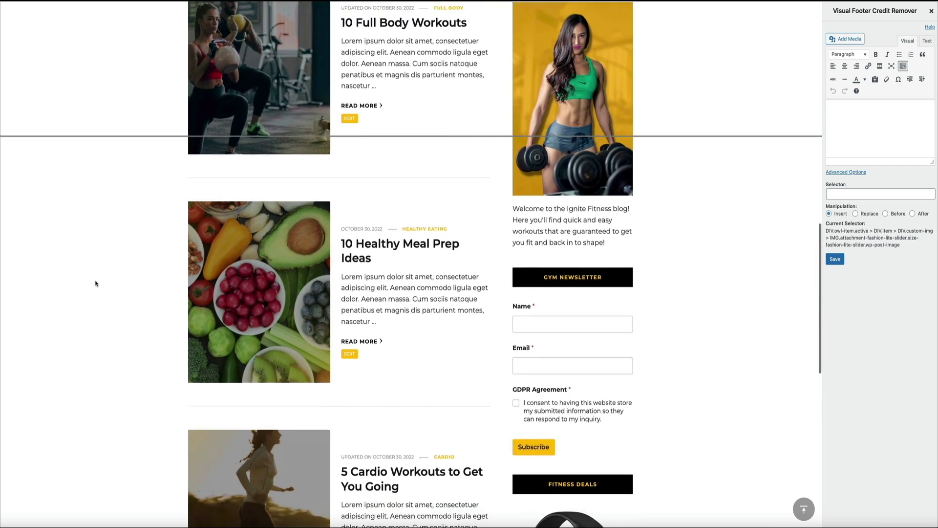
{"action": "scroll", "coordinate": [95, 283], "scroll_direction": "down", "scroll_amount": 2}
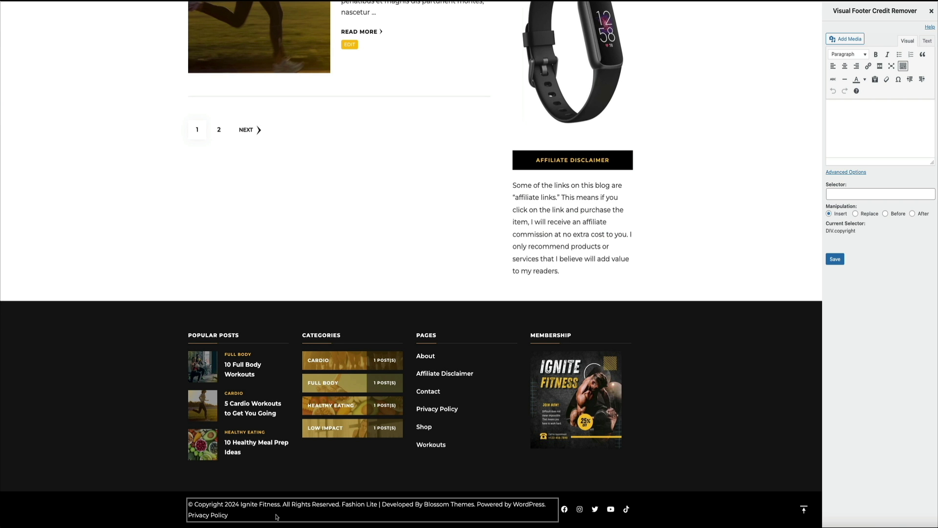
Paste the copyright notice into the footer credit, adding 'This is my new footer credits created with Visual Footer Credit Remover'.
{"action": "left_click", "coordinate": [276, 517]}
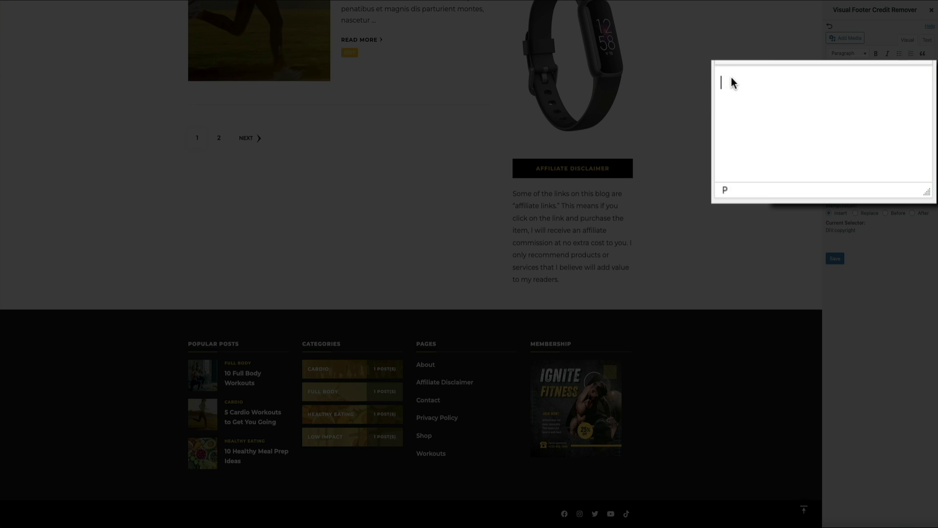
{"action": "type", "text": "© Copyright 2024 Ignite Fitness. All Rights Reserved."}
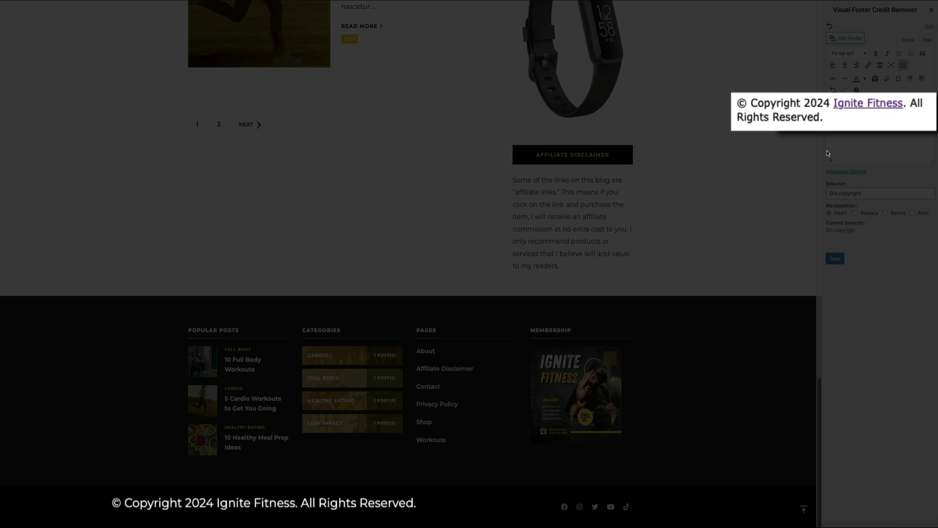
{"action": "type", "text": "This is my new fo"}
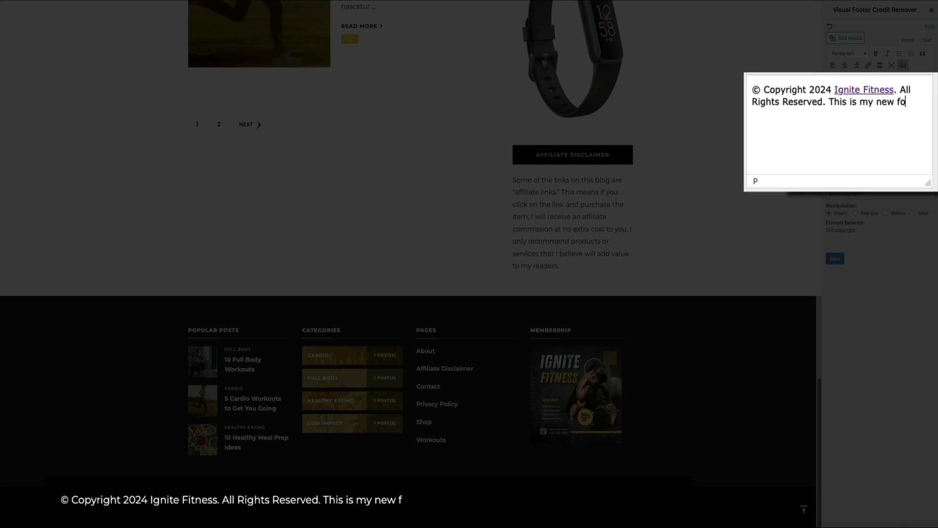
{"action": "type", "text": "oter dre"}
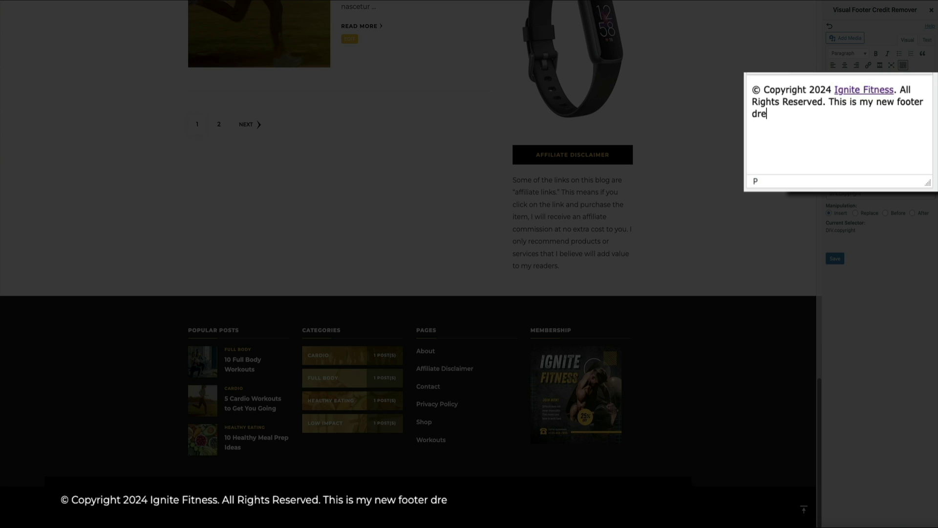
{"action": "key", "text": "BackSpace"}
{"action": "key", "text": "BackSpace"}
{"action": "key", "text": "BackSpace"}
{"action": "type", "text": "credits created with "}
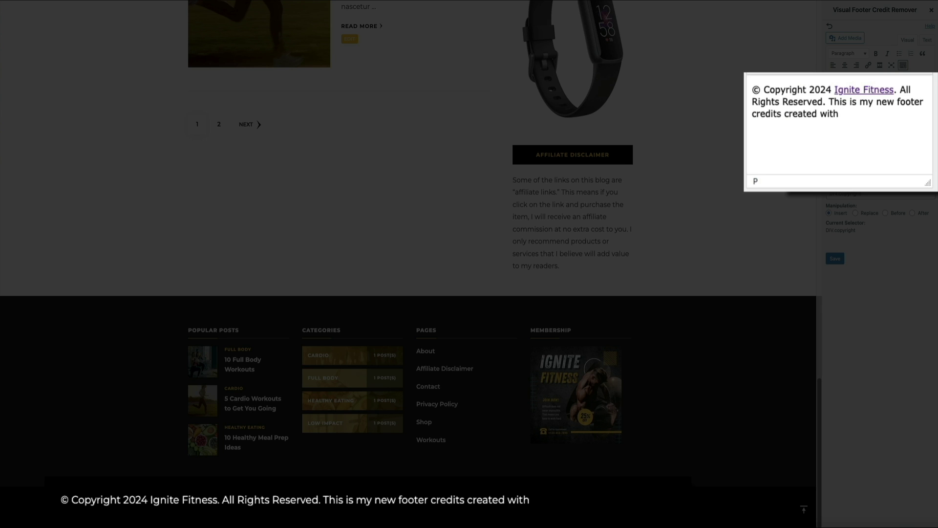
{"action": "type", "text": "Visual Footer "}
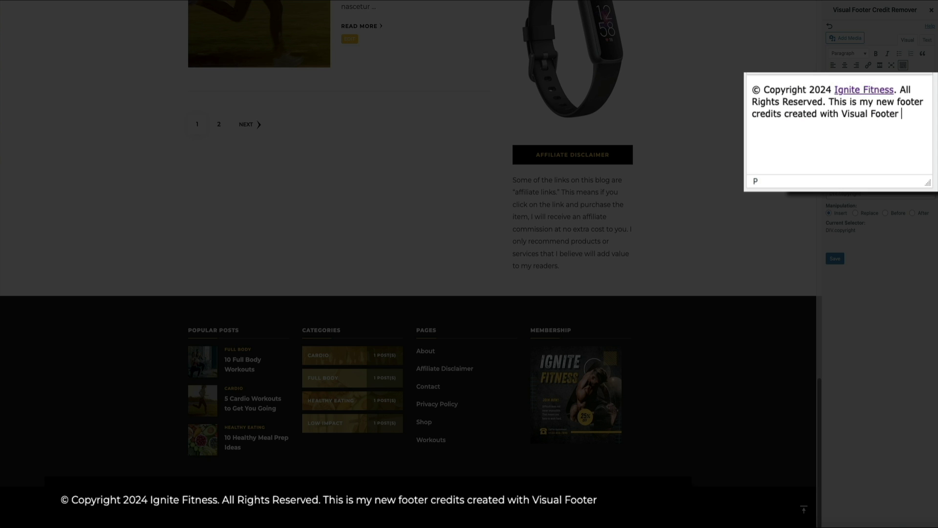
{"action": "type", "text": "Credit"}
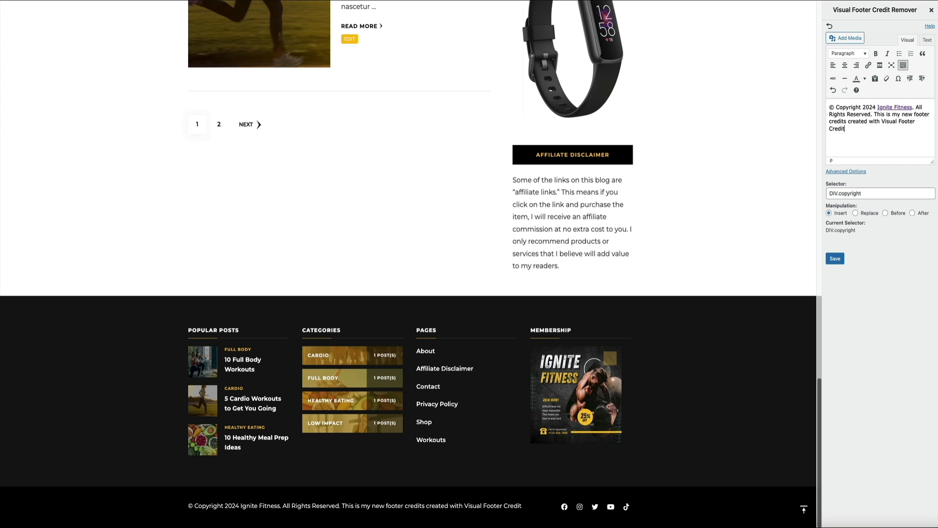
{"action": "type", "text": " Remover."}
Delete the added sentence, leaving '© Copyright 2024 Ignite Fitness. All Rights Reserved.', and save.
{"action": "left_click_drag", "start_coordinate": [870, 129], "coordinate": [872, 113]}
{"action": "key", "text": "BackSpace"}
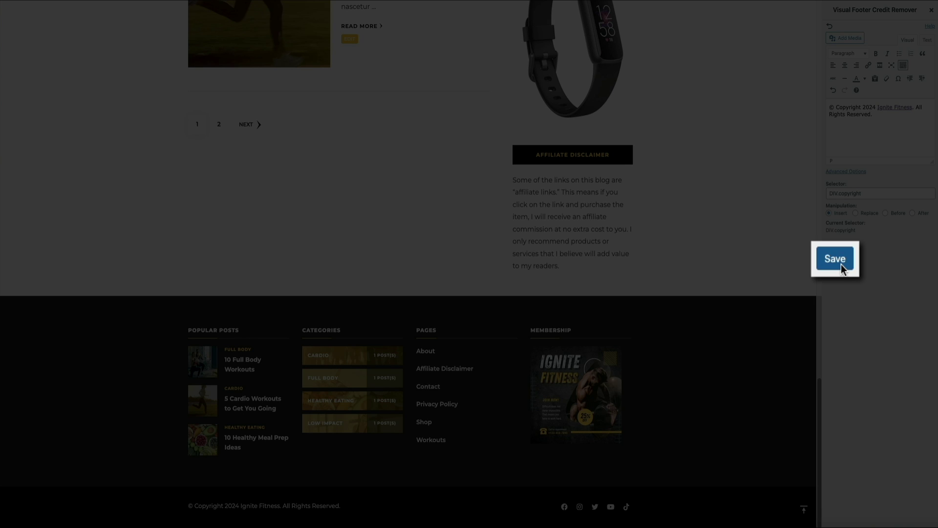
{"action": "left_click", "coordinate": [835, 260]}
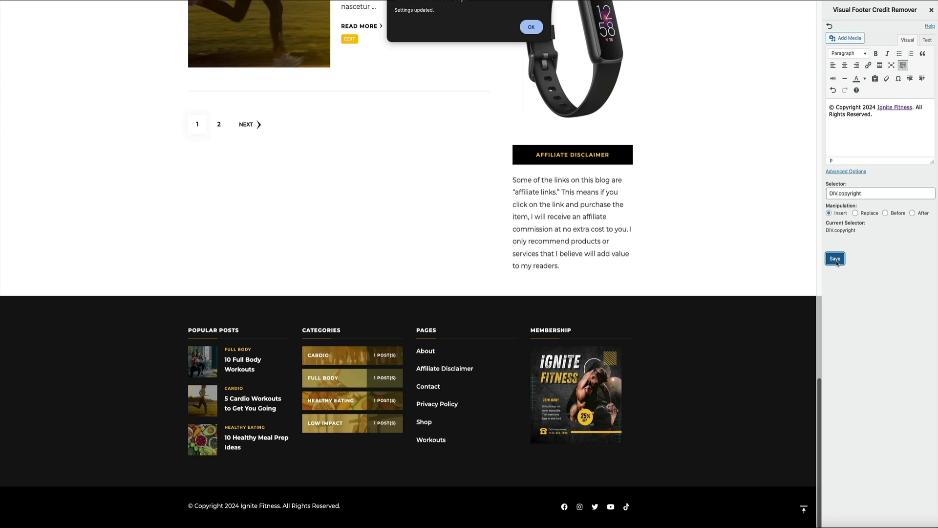
{"action": "left_click", "coordinate": [532, 30]}
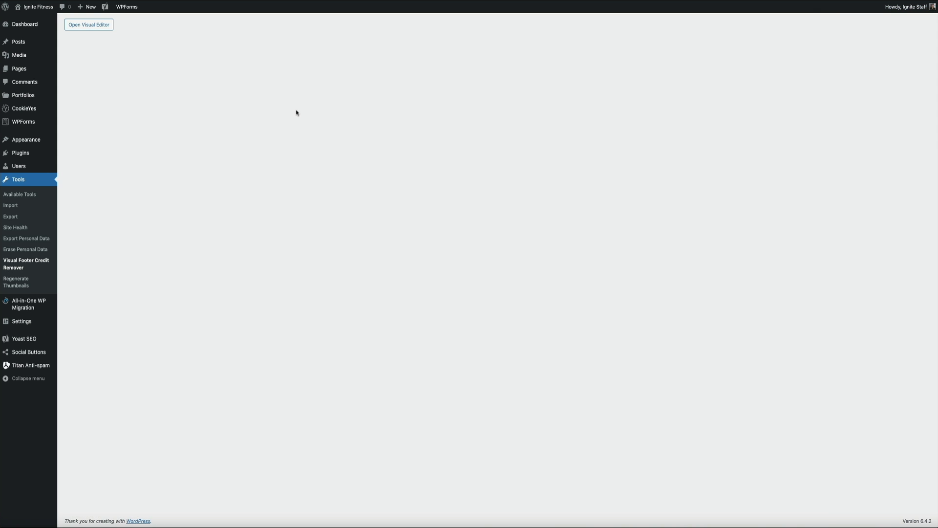
View the live Ignite Fitness homepage footer showing the 2024 copyright notice.
{"action": "mouse_move", "coordinate": [37, 19]}
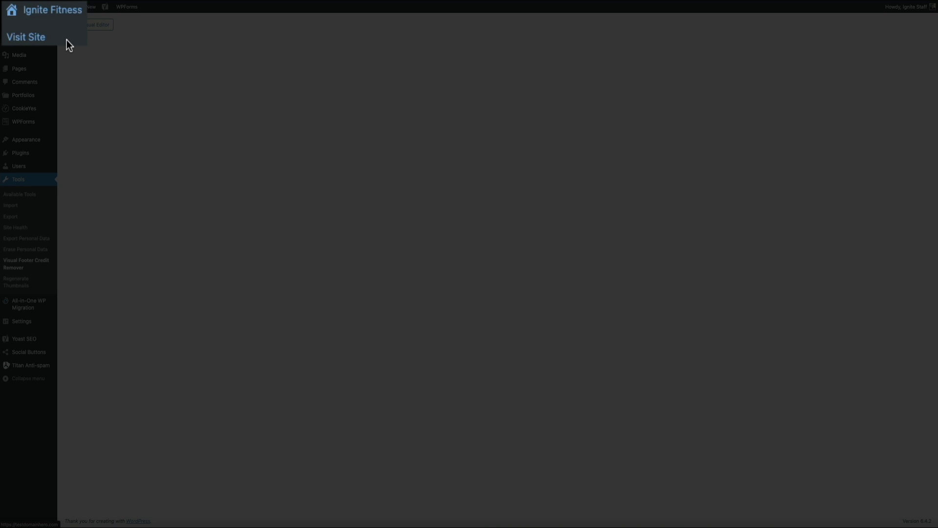
{"action": "left_click", "coordinate": [66, 40]}
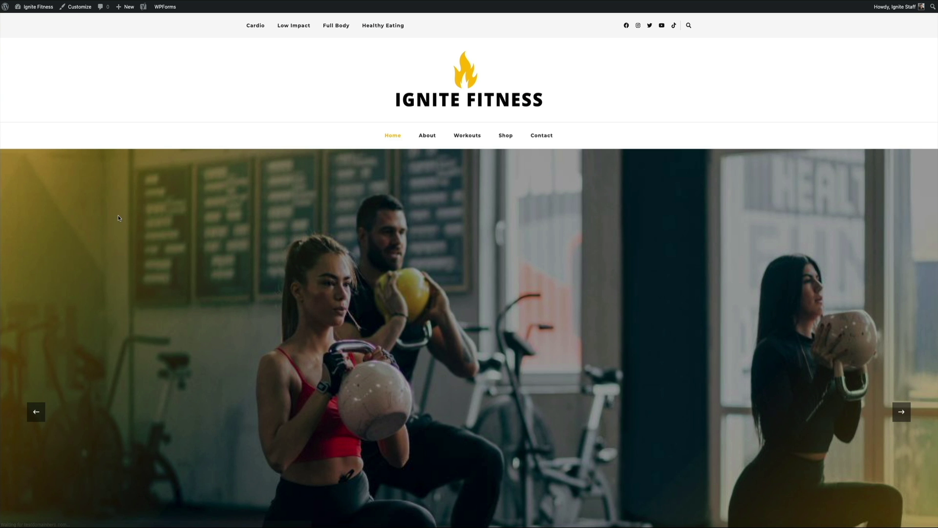
{"action": "scroll", "coordinate": [118, 218], "scroll_direction": "down", "scroll_amount": 15}
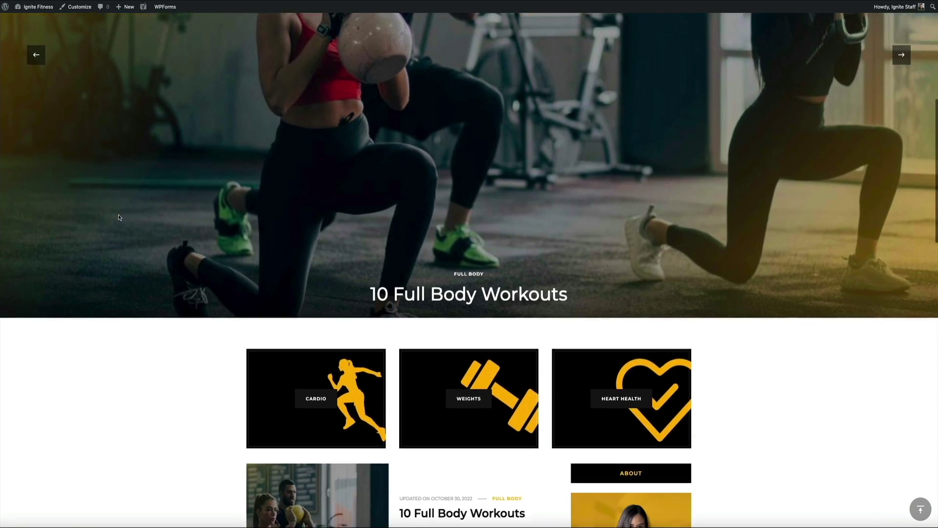
{"action": "scroll", "coordinate": [118, 218], "scroll_direction": "down", "scroll_amount": 10}
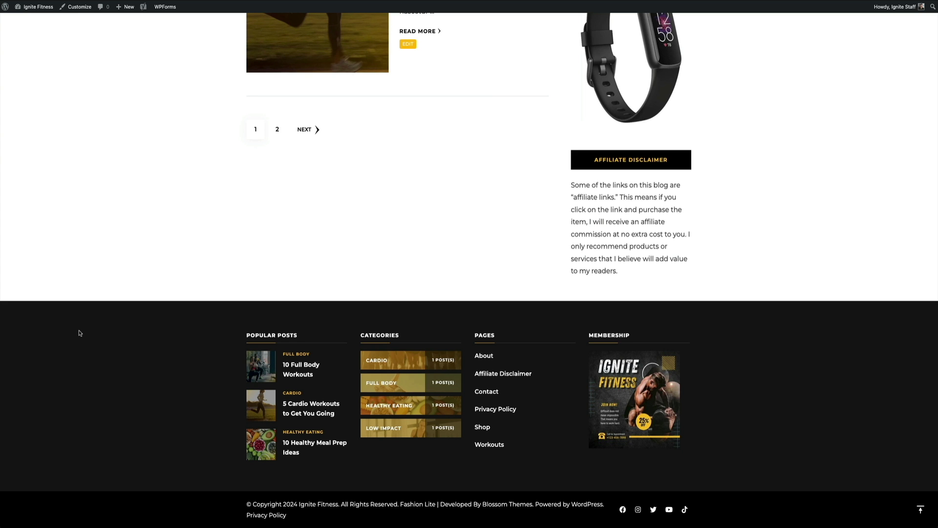
{"action": "right_click", "coordinate": [80, 333]}
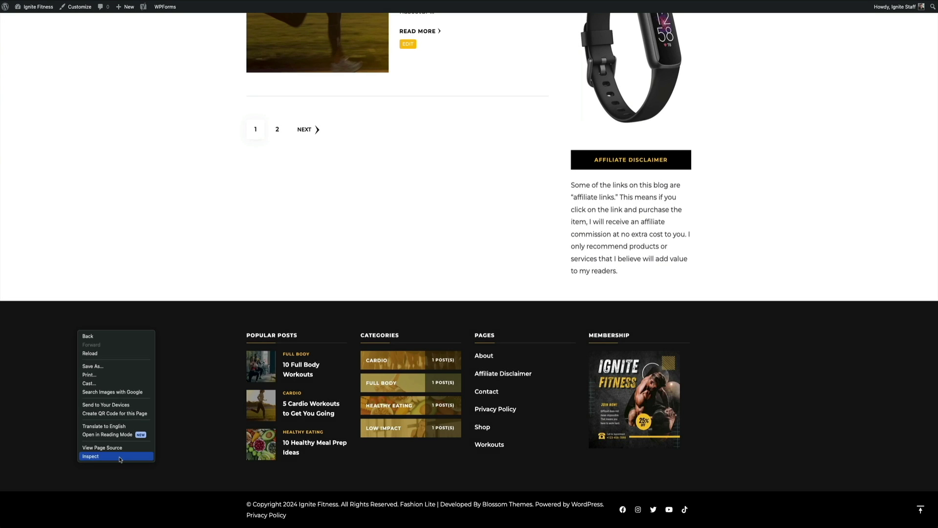
{"action": "left_click", "coordinate": [117, 455]}
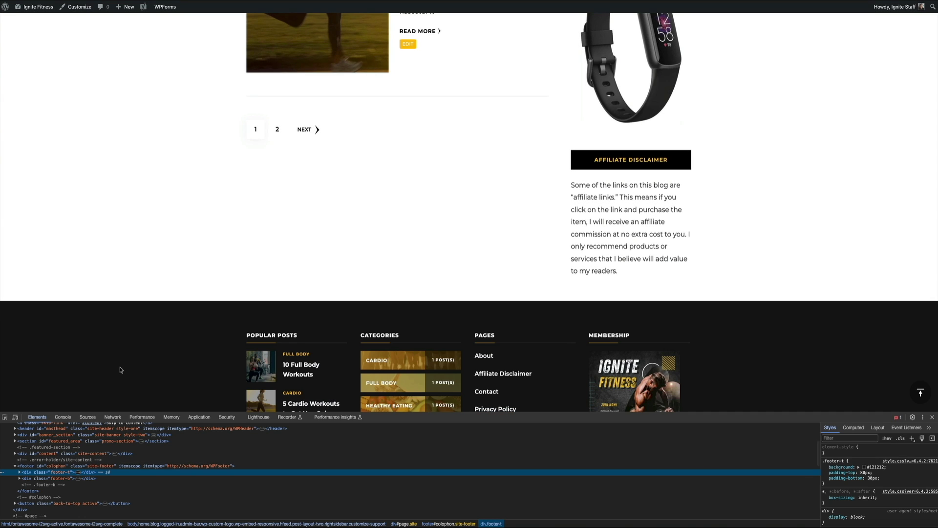
{"action": "scroll", "coordinate": [112, 330], "scroll_direction": "down", "scroll_amount": 2}
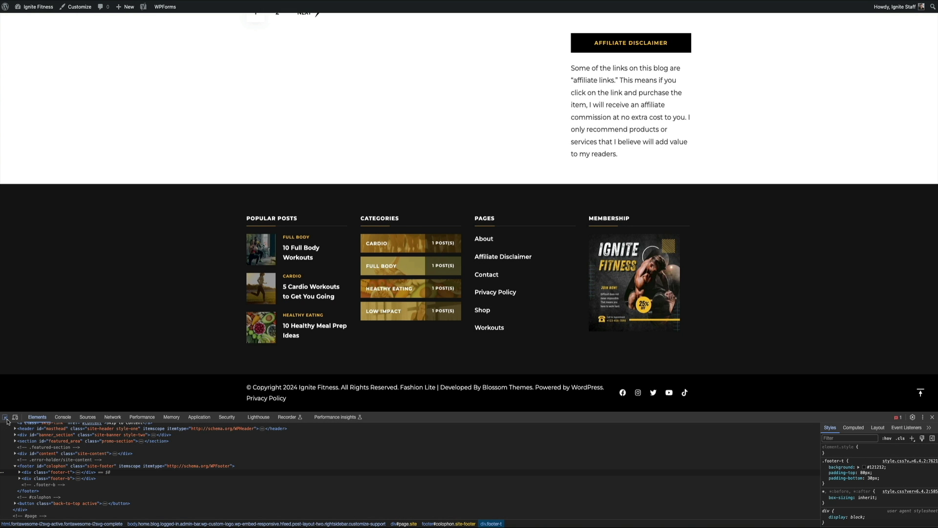
{"action": "left_click", "coordinate": [5, 417]}
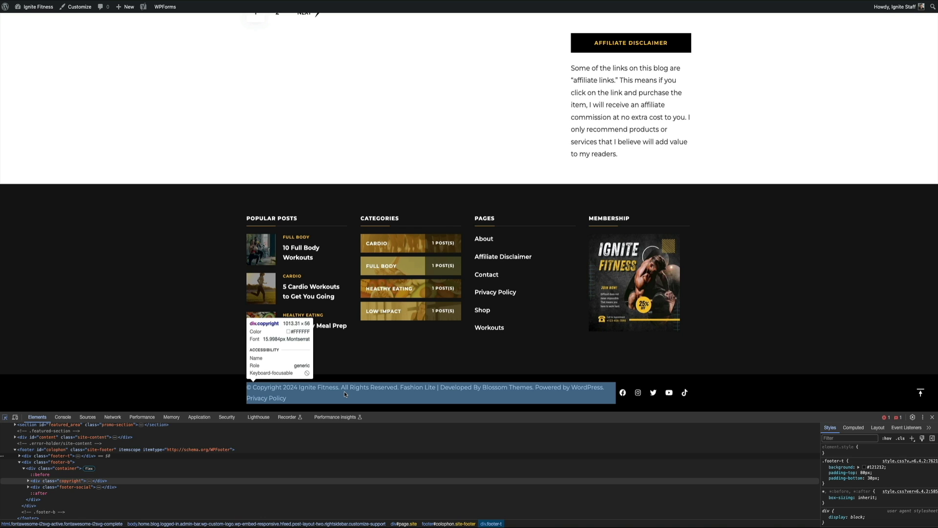
{"action": "key", "text": "F12"}
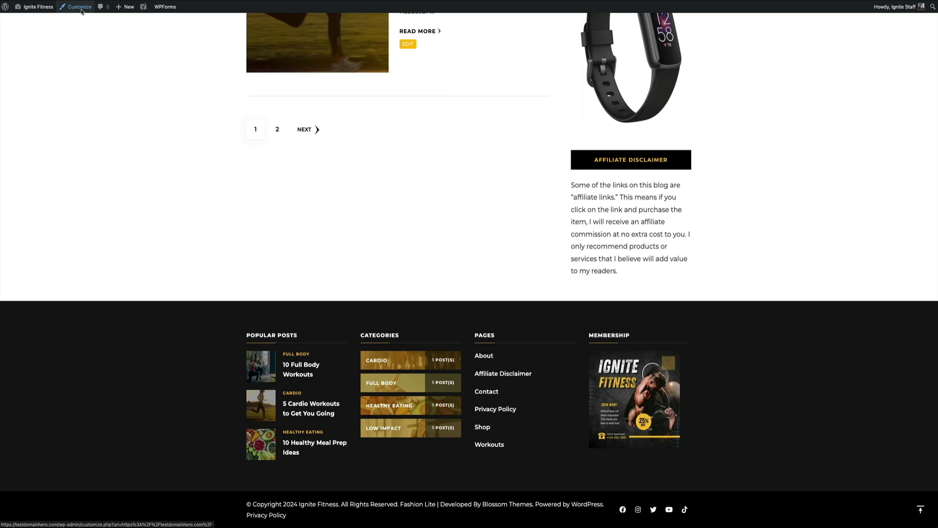
Open the Customizer's Additional CSS panel with its existing 33-line stylesheet.
{"action": "left_click", "coordinate": [79, 7]}
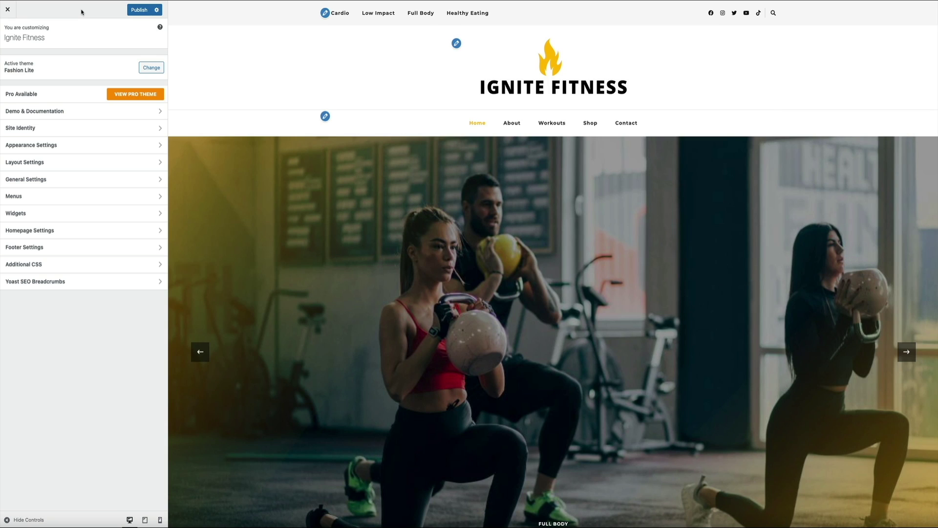
{"action": "scroll", "coordinate": [218, 290], "scroll_direction": "down", "scroll_amount": 15}
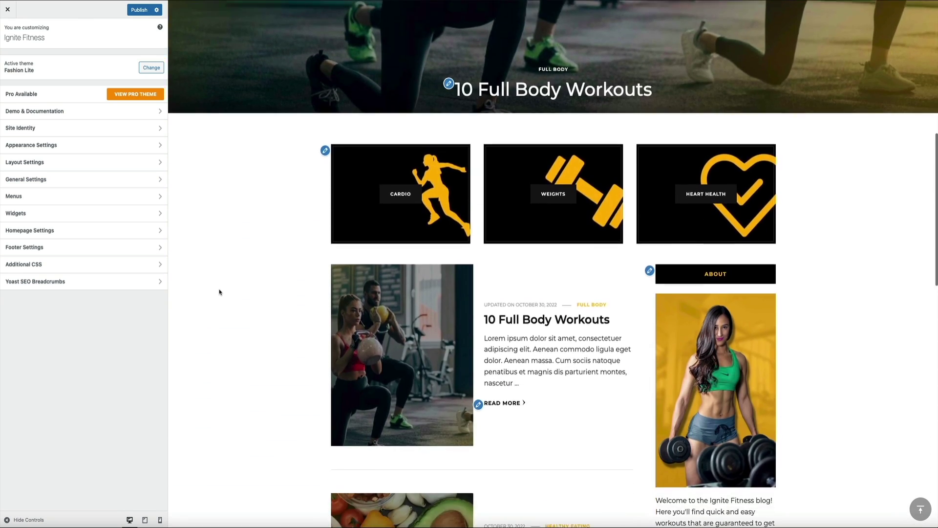
{"action": "scroll", "coordinate": [218, 292], "scroll_direction": "down", "scroll_amount": 3}
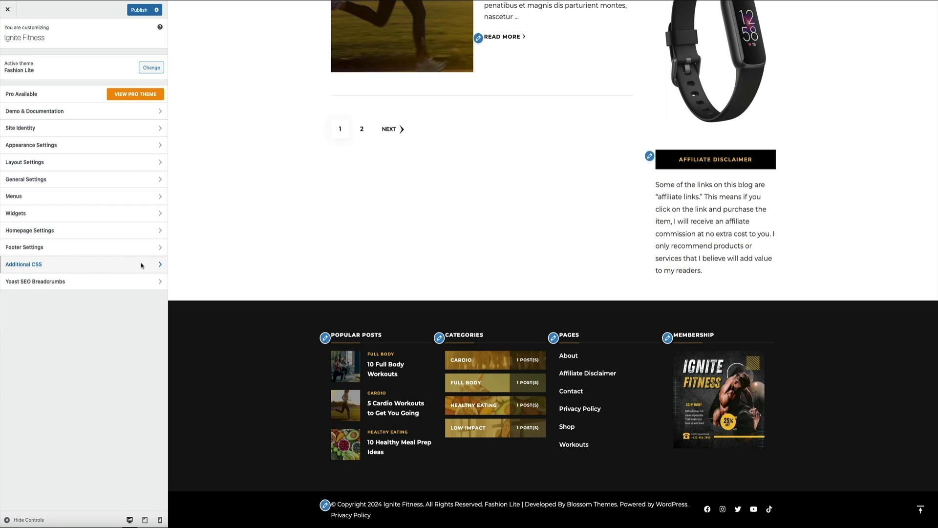
{"action": "left_click", "coordinate": [141, 265]}
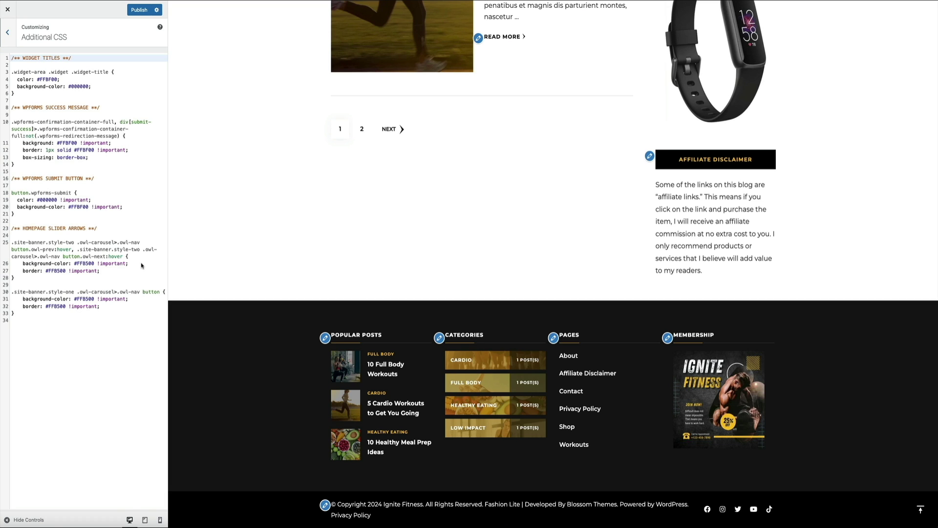
Append a .copyright { display: none; } rule after the existing CSS.
{"action": "left_click", "coordinate": [18, 321]}
{"action": "key", "text": "Return"}
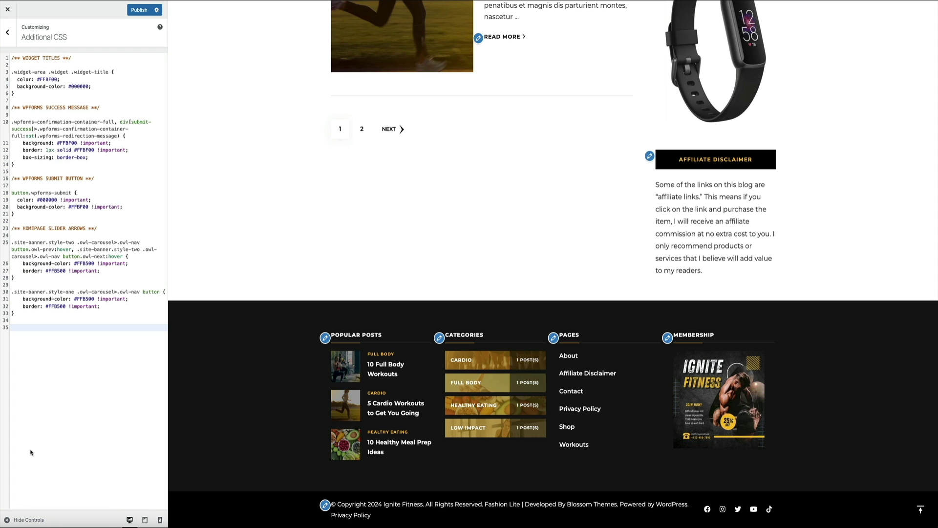
{"action": "type", "text": ".c"}
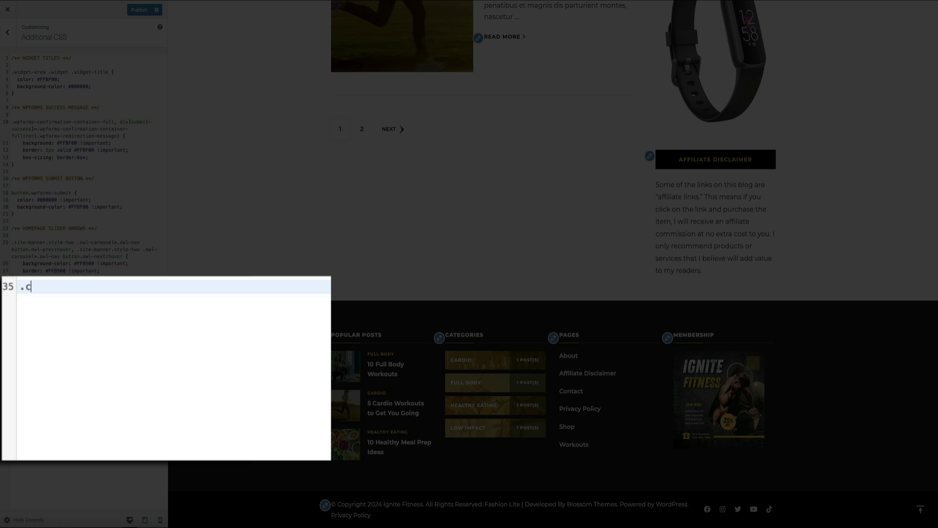
{"action": "type", "text": "opyright {"}
{"action": "key", "text": "Return"}
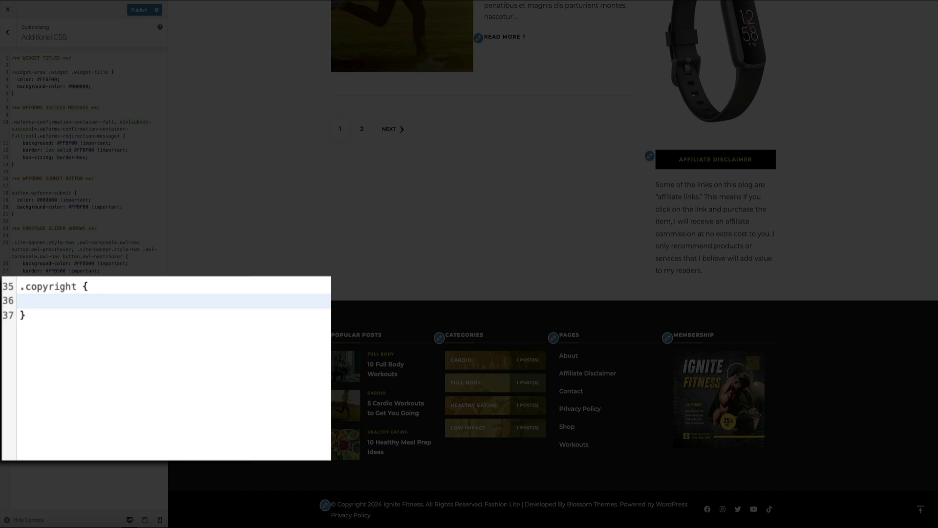
{"action": "type", "text": "display"}
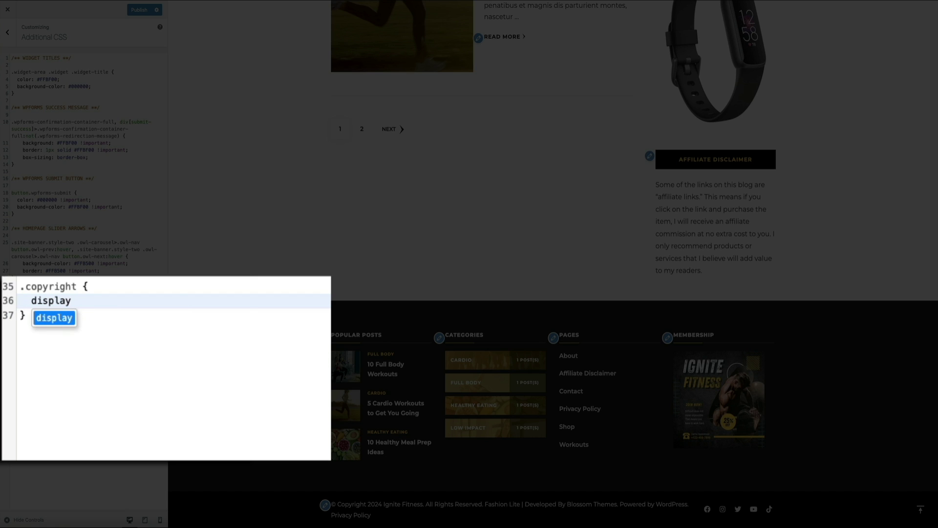
{"action": "type", "text": ": none"}
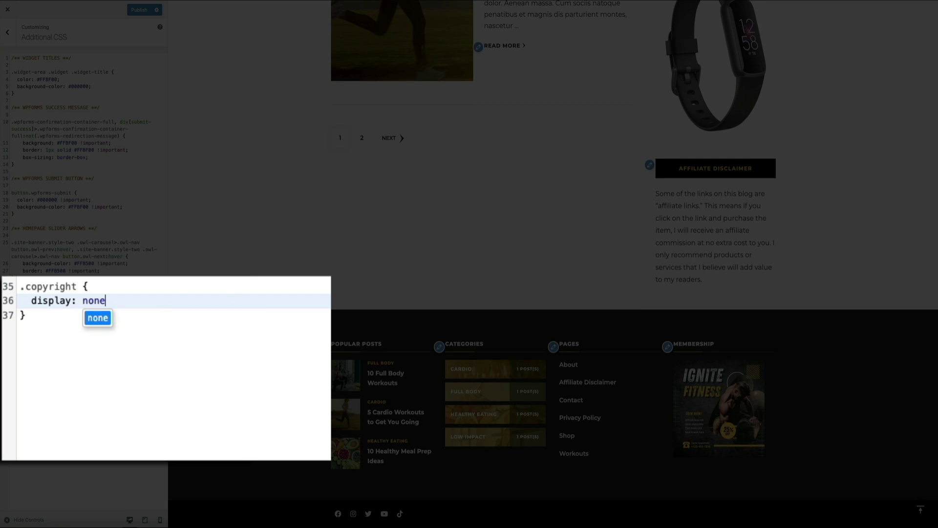
{"action": "type", "text": ";"}
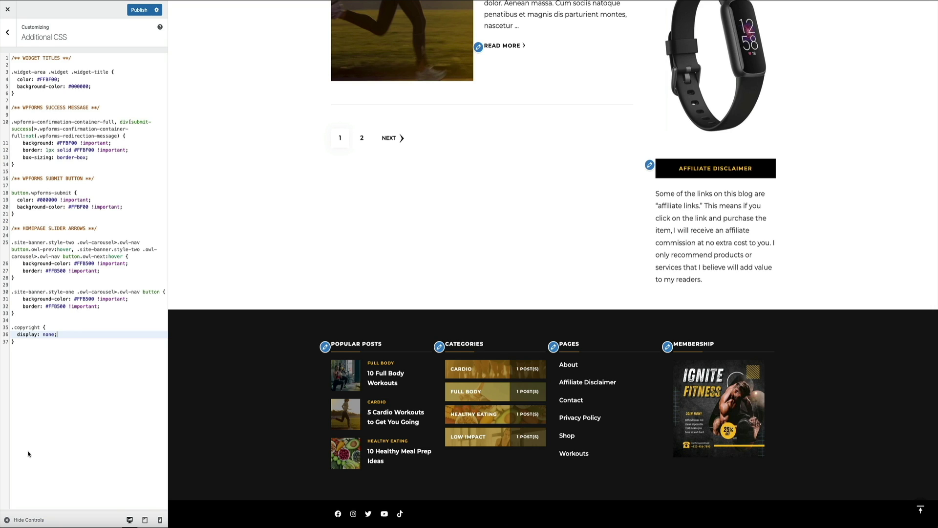
Delete the new .copyright rule to compare footers, then undo to restore it.
{"action": "key", "text": "ctrl+Home"}
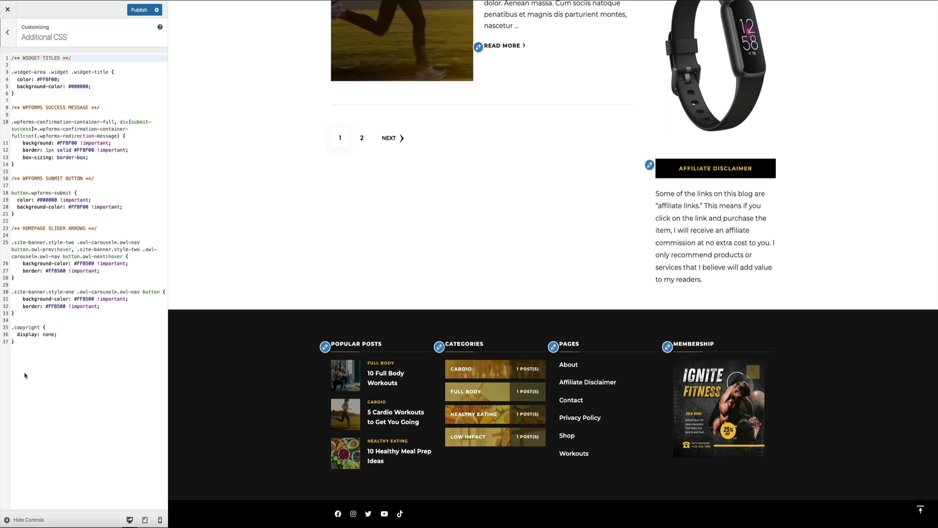
{"action": "left_click_drag", "start_coordinate": [19, 346], "coordinate": [13, 331]}
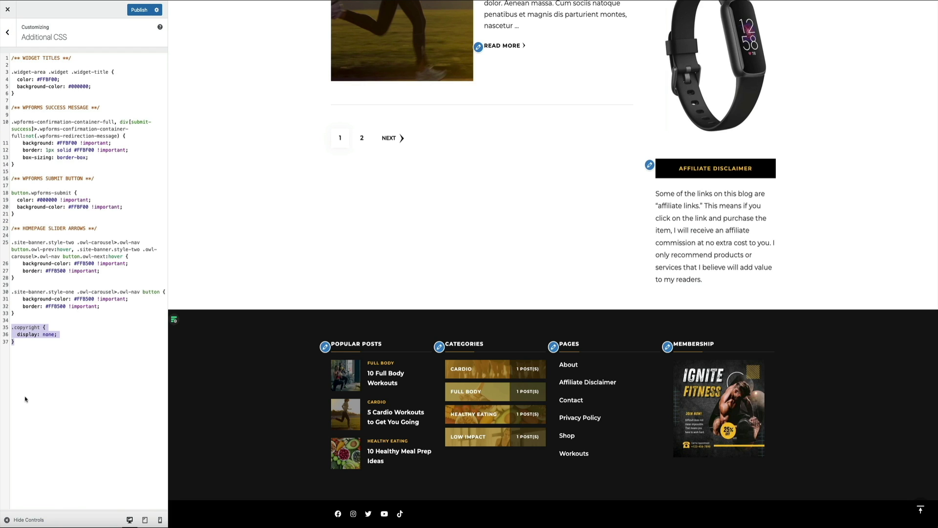
{"action": "key", "text": "BackSpace"}
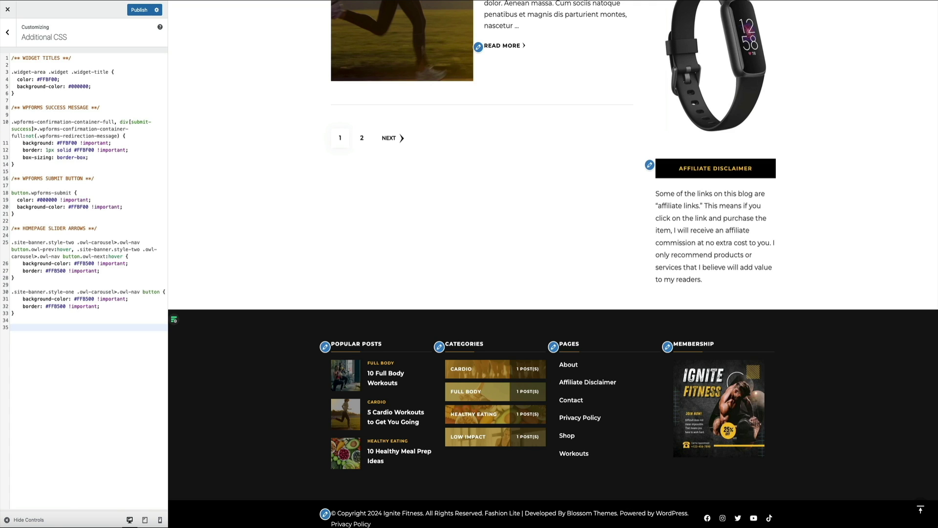
{"action": "key", "text": "ctrl+z"}
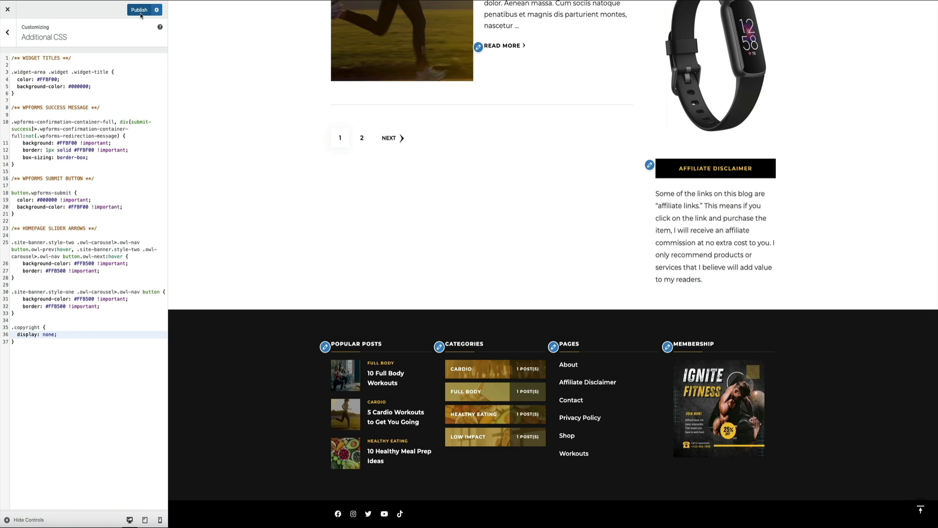
Publish the .copyright hiding CSS, exit the Customizer, and check the live footer has only social icons.
{"action": "left_click", "coordinate": [141, 14]}
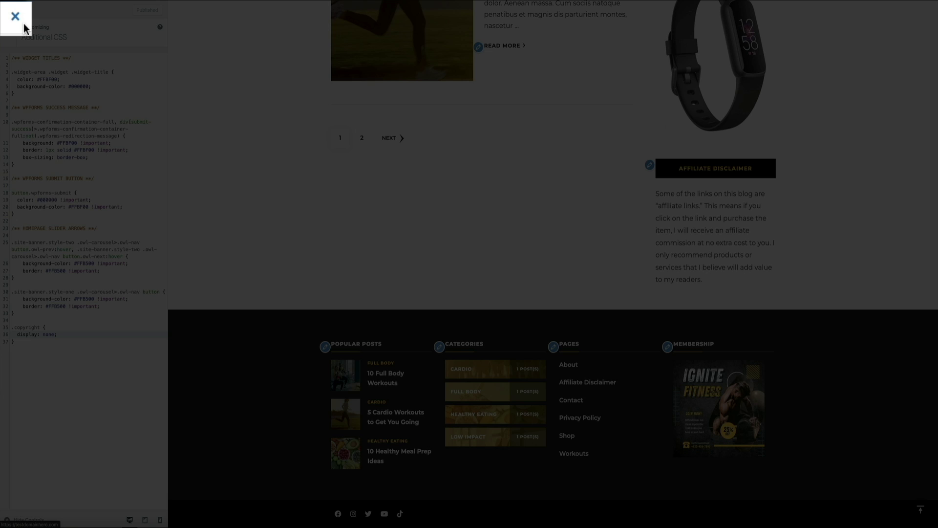
{"action": "left_click", "coordinate": [23, 24]}
{"action": "scroll", "coordinate": [124, 199], "scroll_direction": "down", "scroll_amount": 10}
{"action": "scroll", "coordinate": [125, 198], "scroll_direction": "down", "scroll_amount": 12}
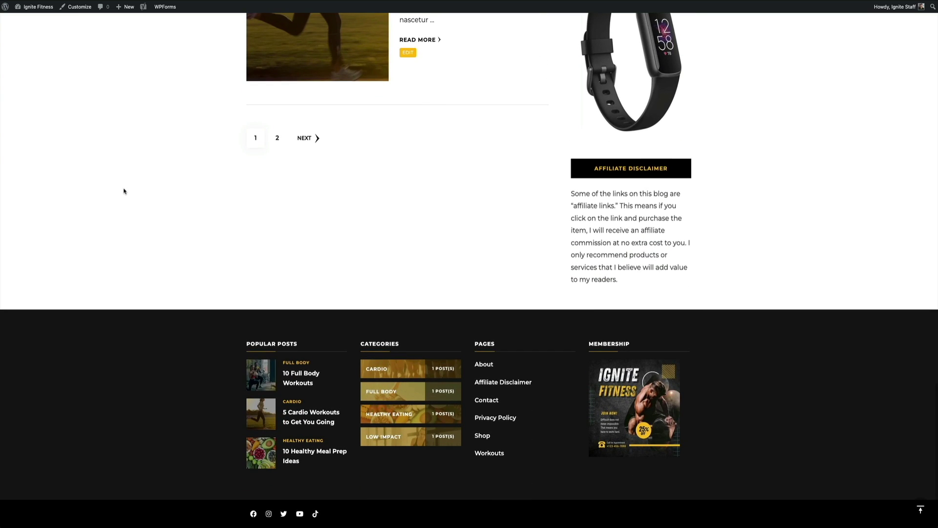